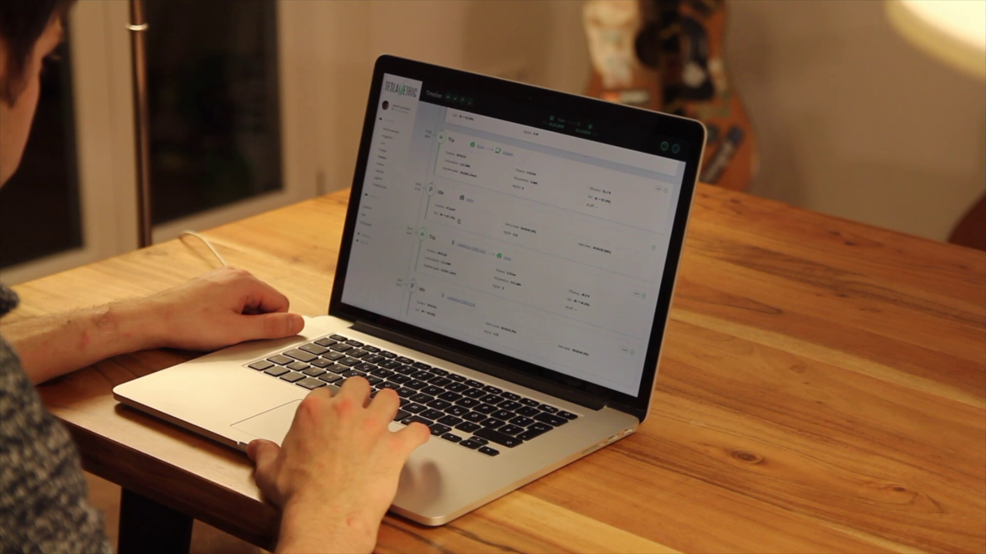
{"action": "left_click", "coordinate": [459, 221]}
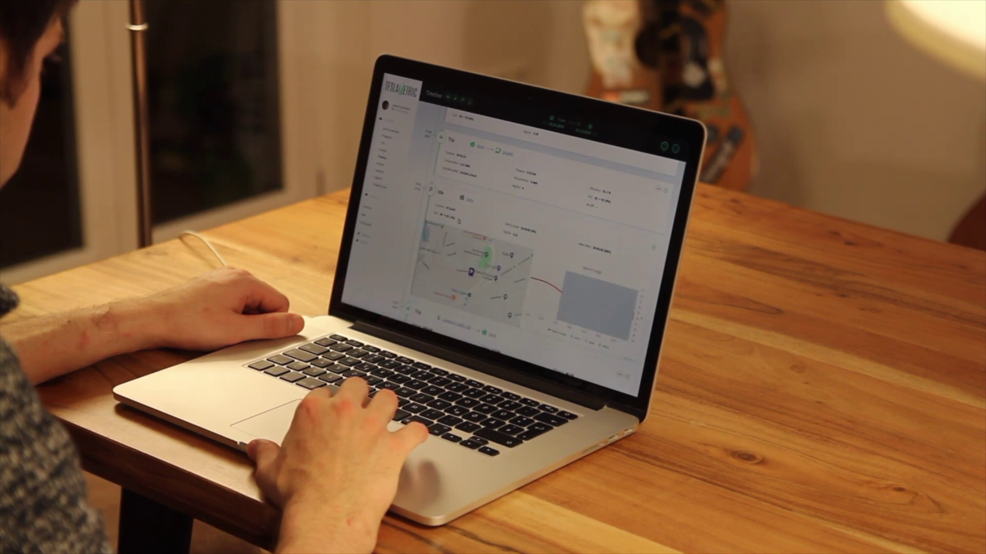
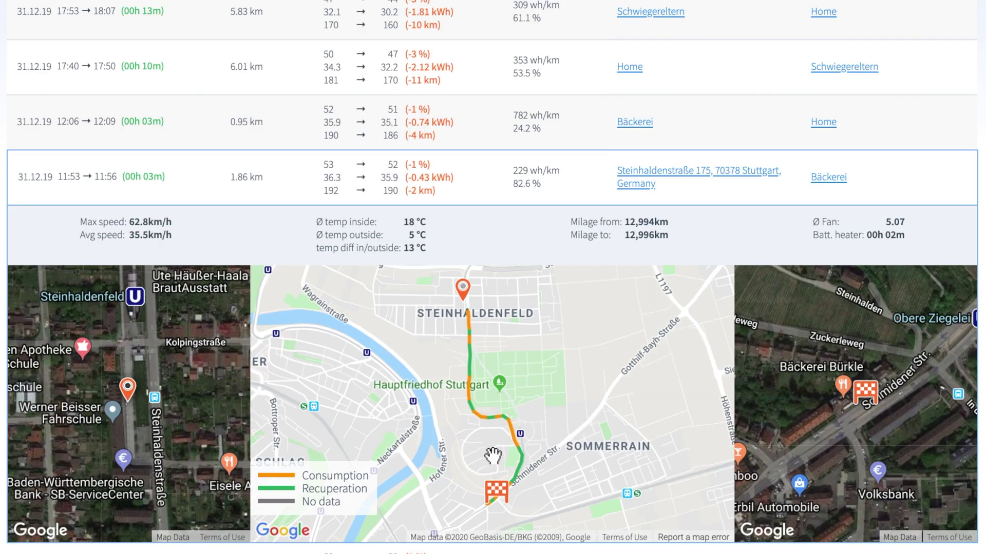
{"action": "scroll", "coordinate": [489, 396], "scroll_direction": "up", "scroll_amount": 2}
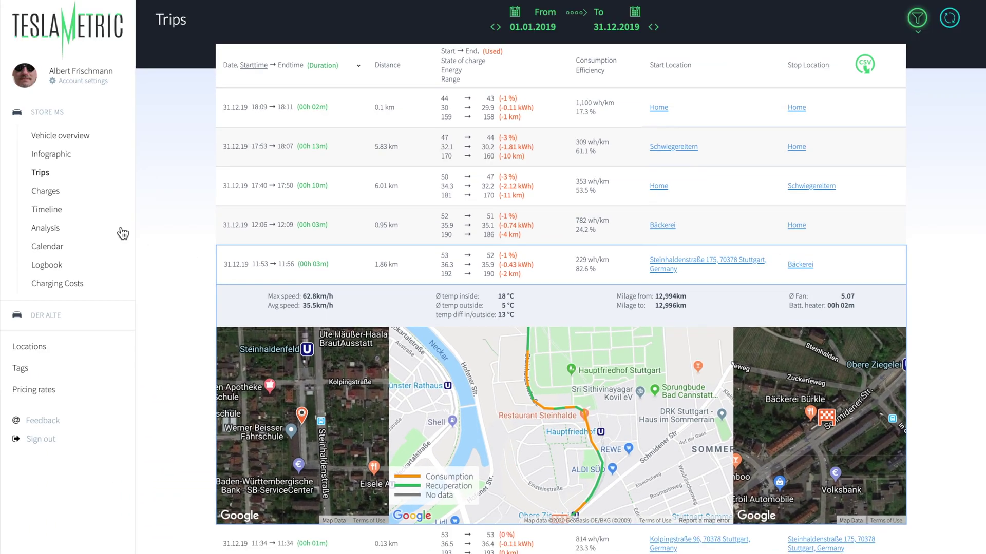
{"action": "left_click", "coordinate": [46, 196]}
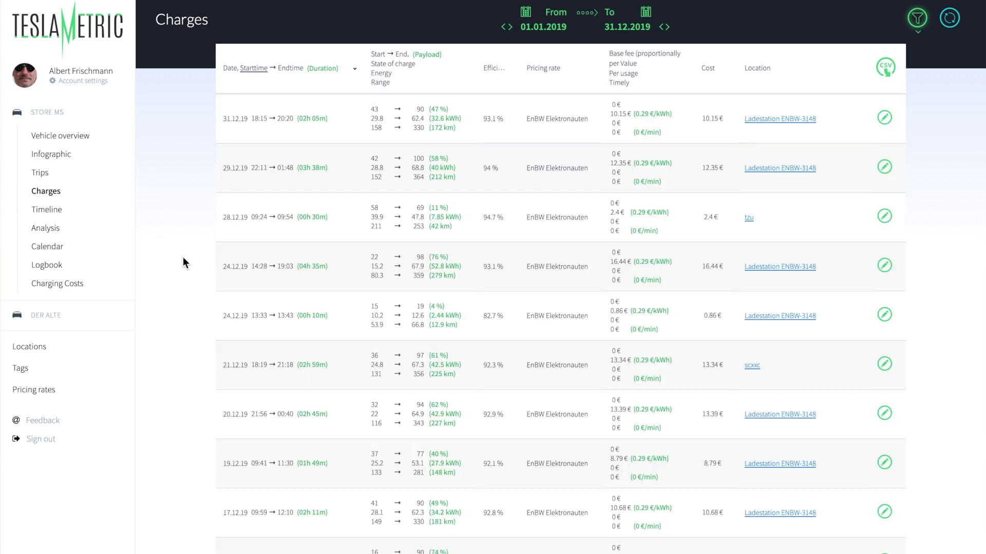
{"action": "left_click", "coordinate": [508, 182]}
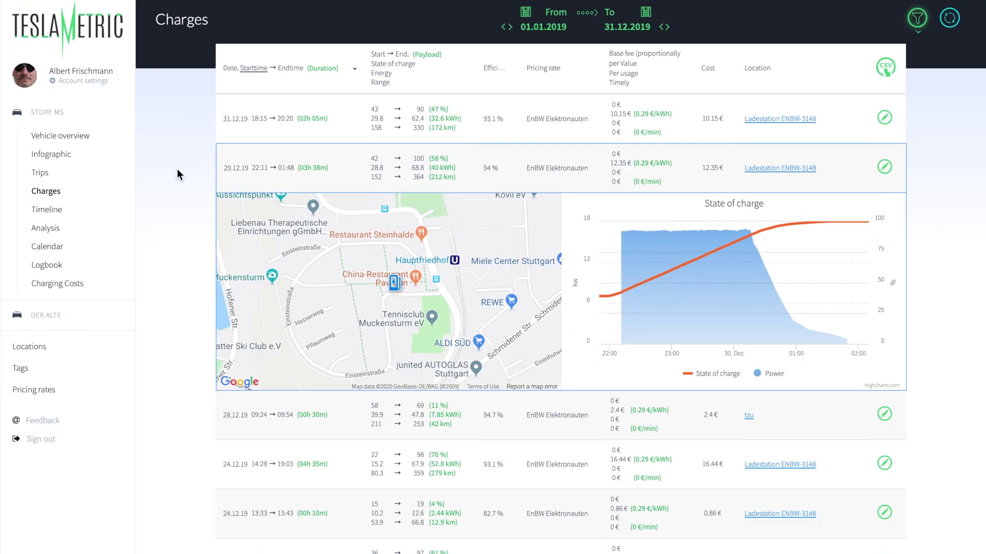
{"action": "left_click", "coordinate": [81, 136]}
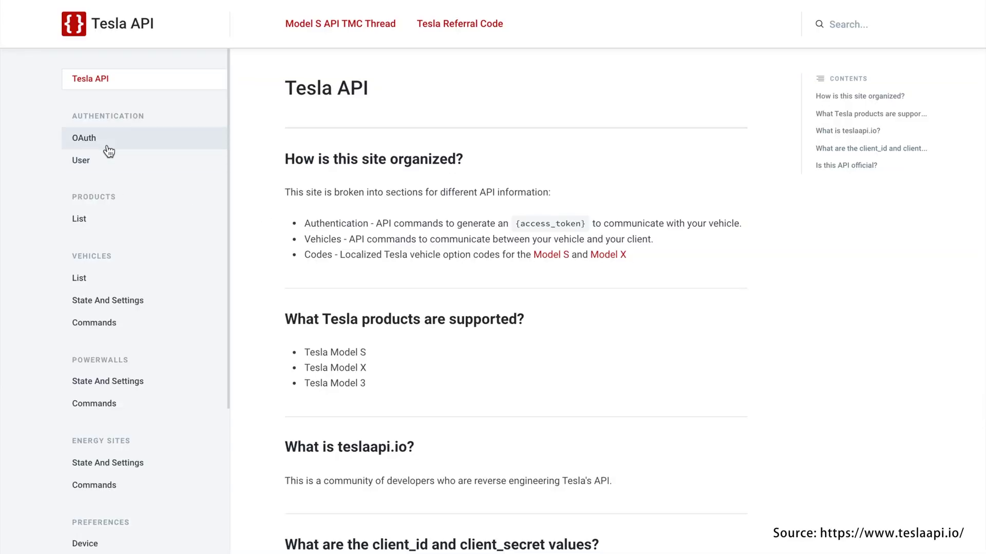
{"action": "left_click", "coordinate": [105, 145]}
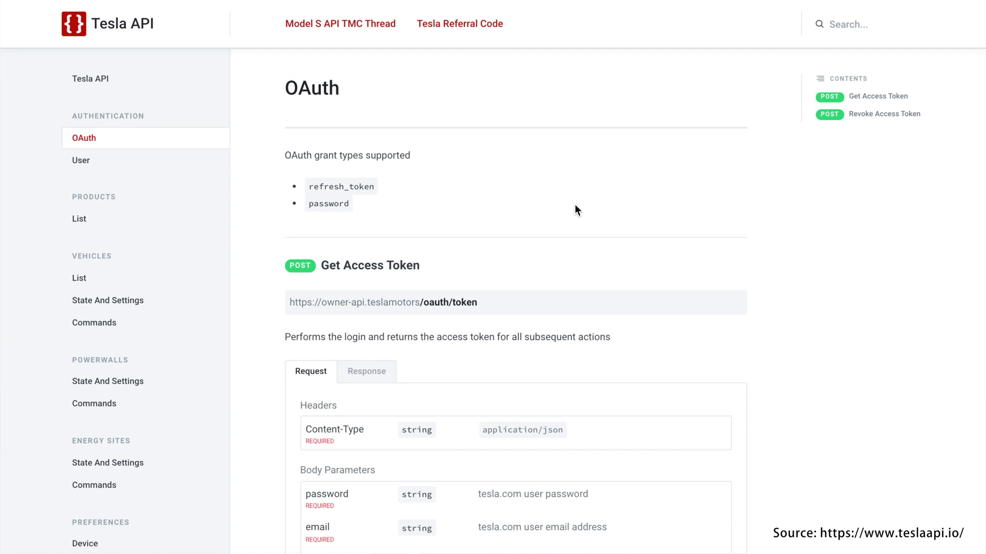
{"action": "scroll", "coordinate": [789, 421], "scroll_direction": "down", "scroll_amount": 3}
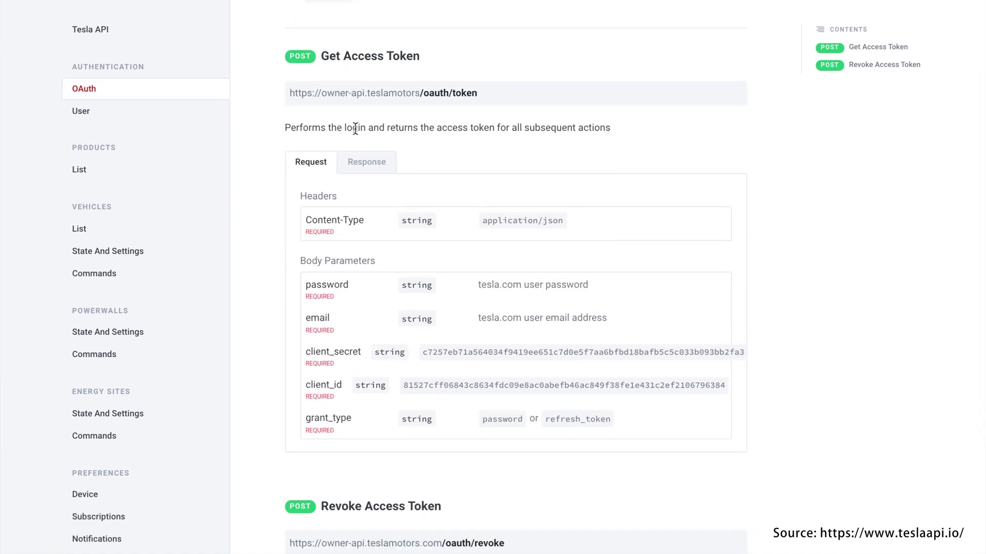
{"action": "left_click", "coordinate": [367, 159]}
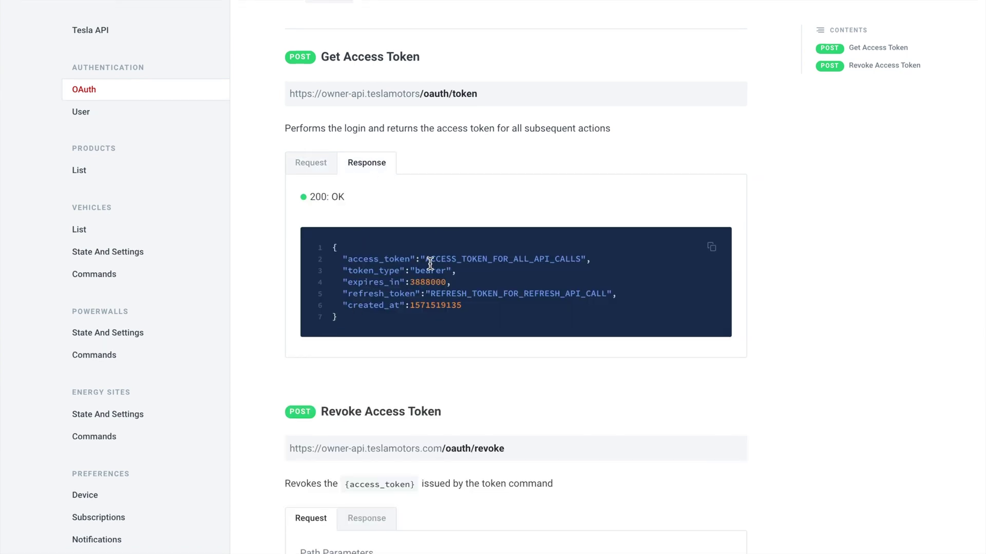
{"action": "double_click", "coordinate": [366, 260]}
{"action": "double_click", "coordinate": [376, 293]}
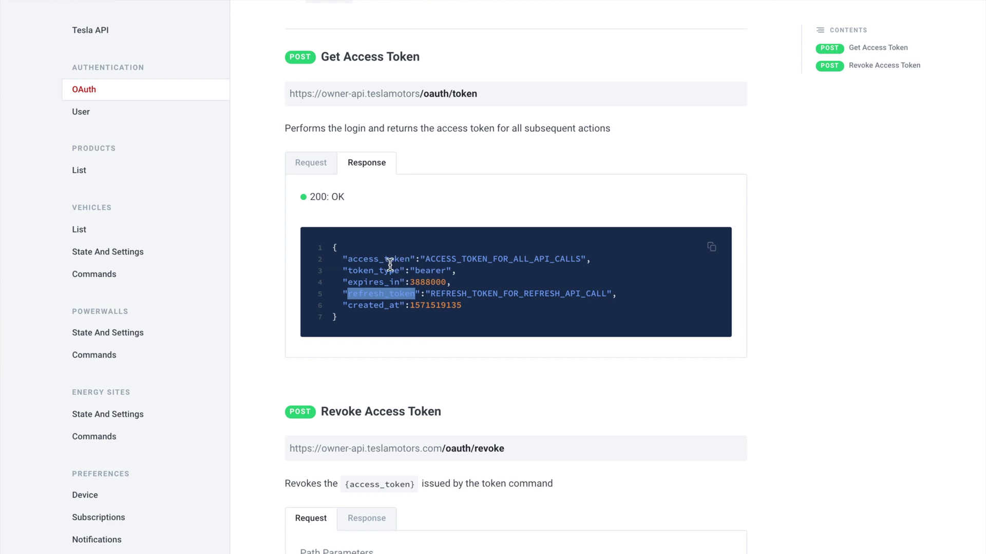
{"action": "double_click", "coordinate": [365, 259]}
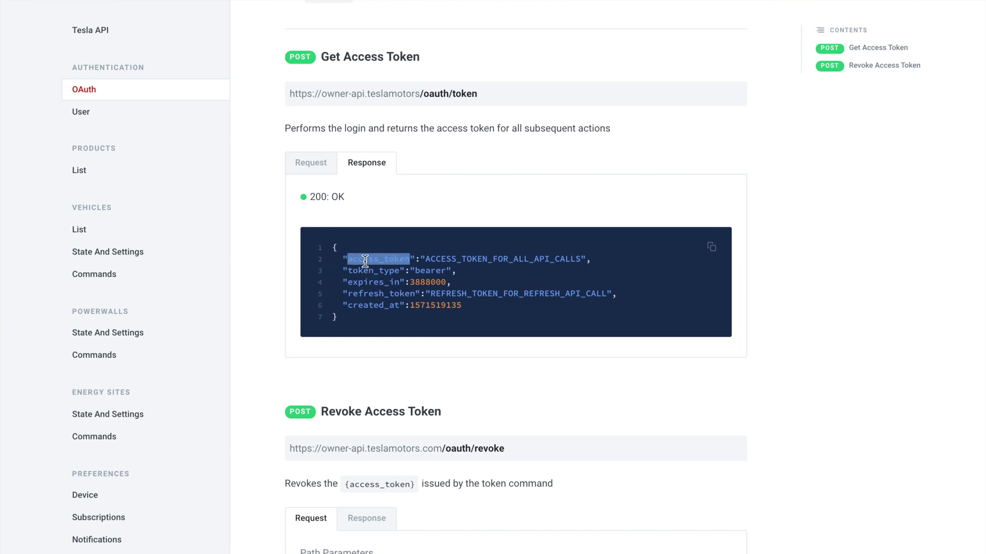
{"action": "double_click", "coordinate": [516, 259]}
{"action": "double_click", "coordinate": [369, 293]}
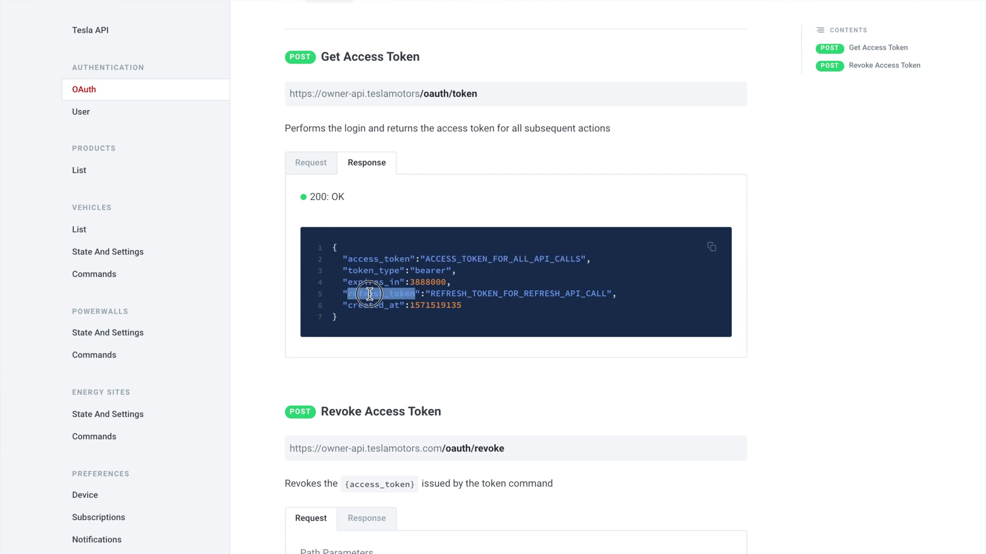
{"action": "double_click", "coordinate": [514, 293]}
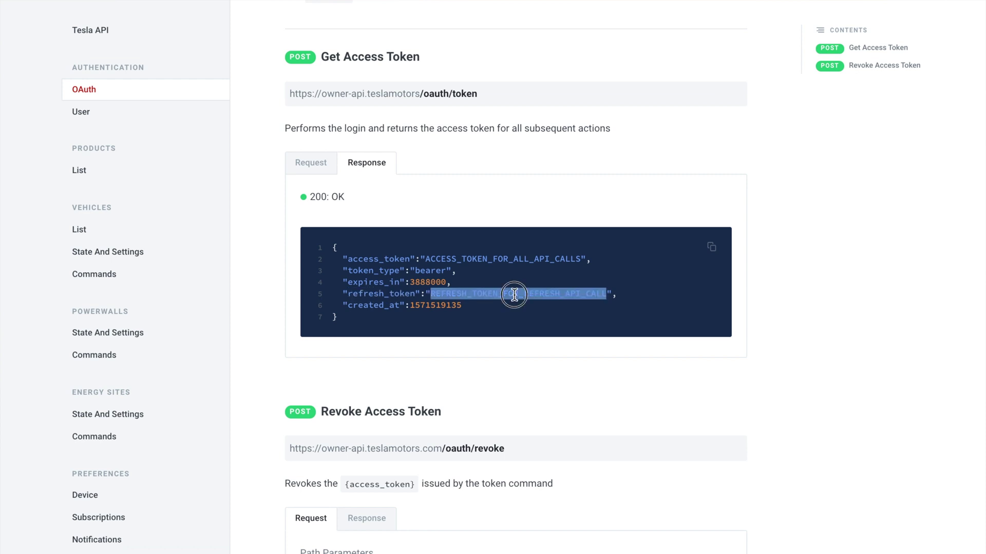
{"action": "left_click", "coordinate": [511, 312]}
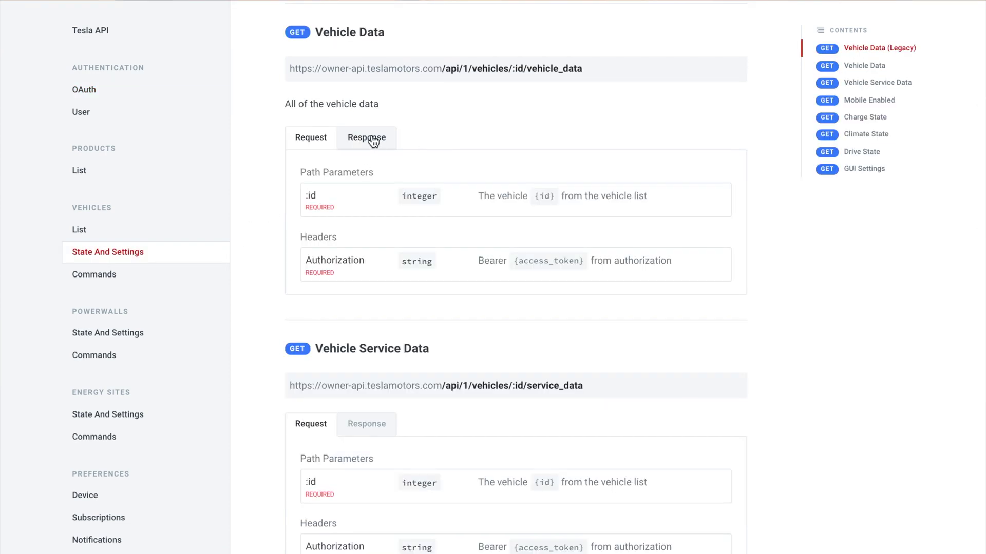
{"action": "left_click", "coordinate": [366, 142]}
{"action": "scroll", "coordinate": [400, 115], "scroll_direction": "down", "scroll_amount": 10}
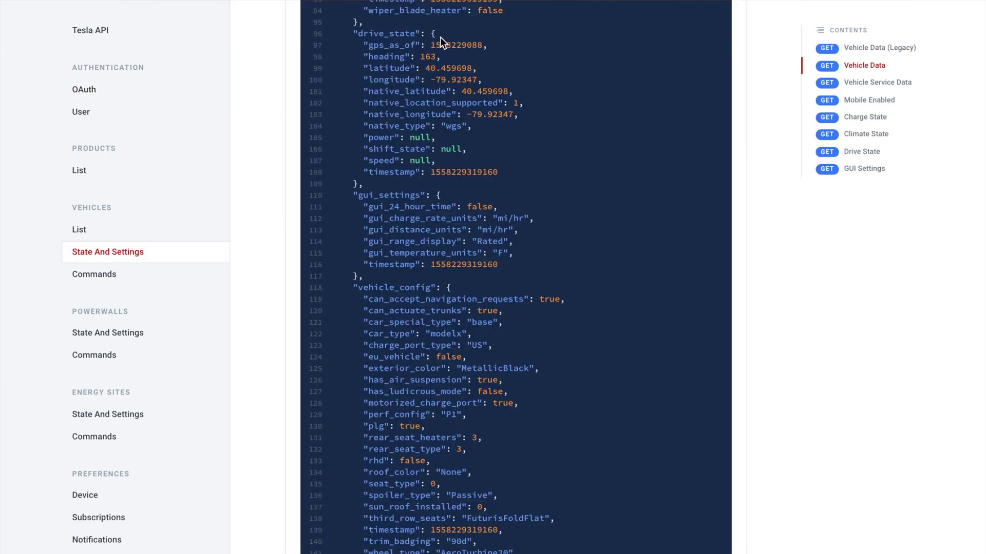
{"action": "double_click", "coordinate": [387, 47]}
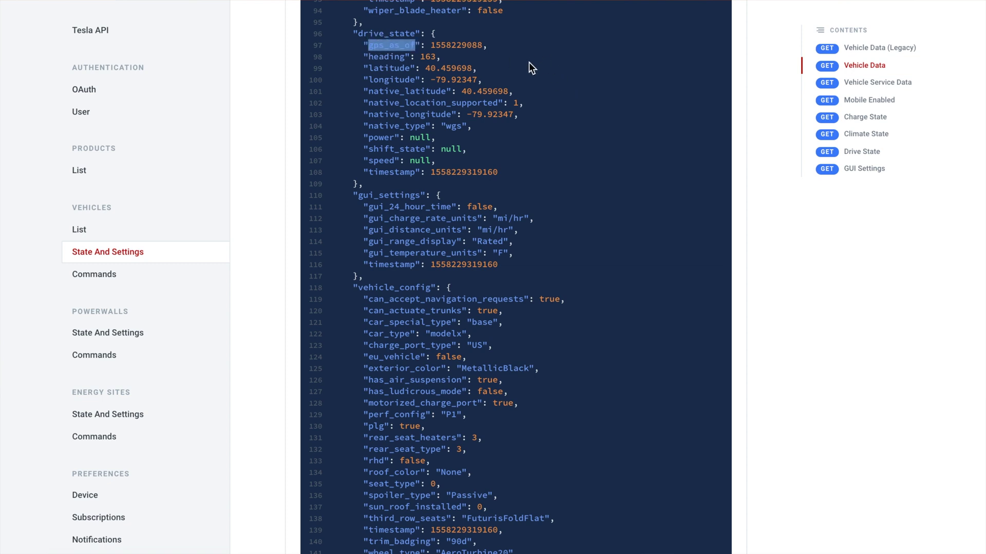
{"action": "left_click", "coordinate": [528, 81]}
{"action": "scroll", "coordinate": [532, 231], "scroll_direction": "up", "scroll_amount": 15}
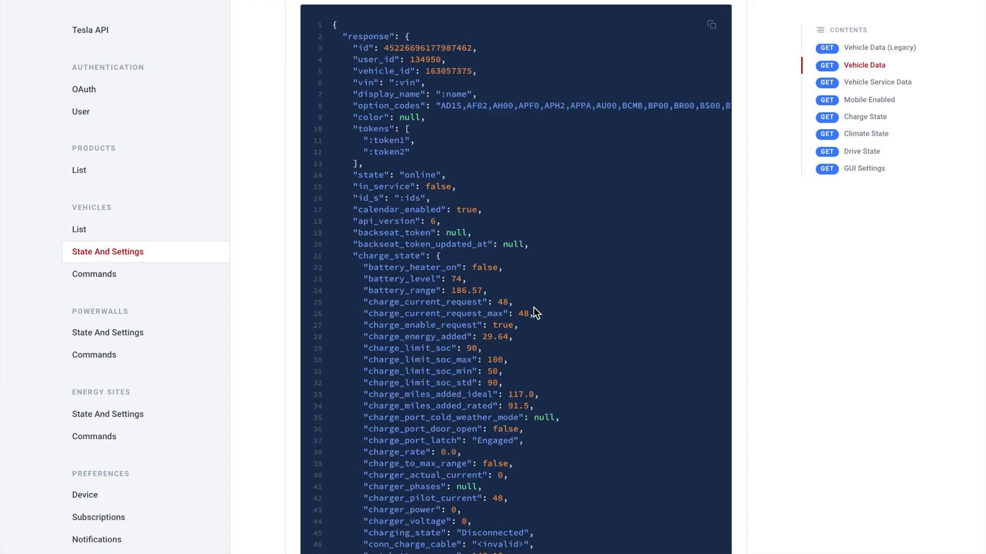
{"action": "double_click", "coordinate": [393, 291]}
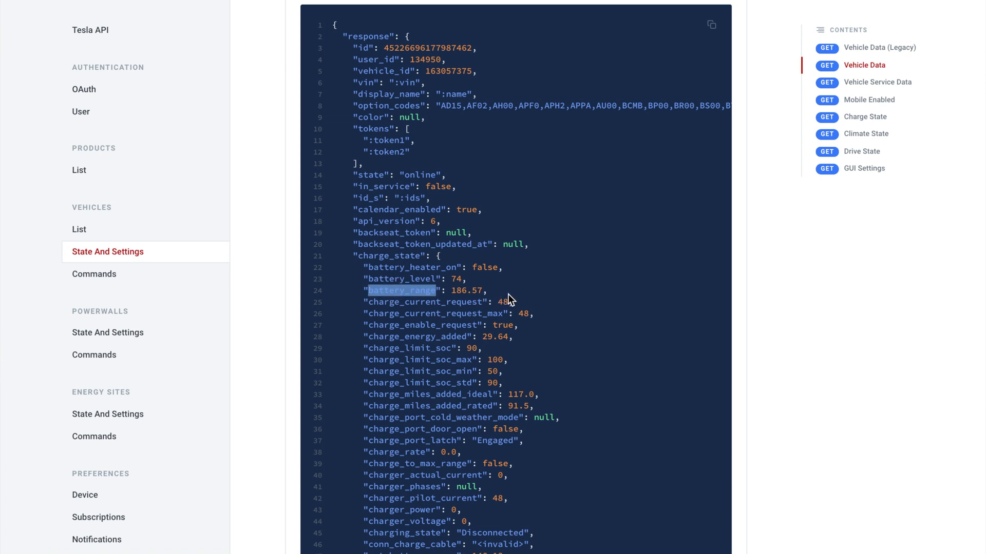
{"action": "left_click", "coordinate": [508, 295]}
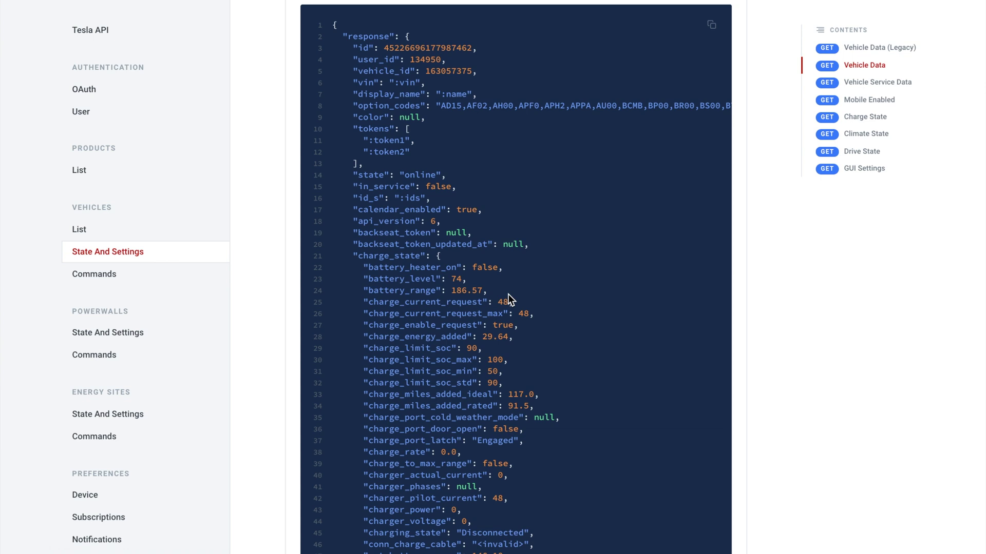
{"action": "scroll", "coordinate": [509, 299], "scroll_direction": "down", "scroll_amount": 3}
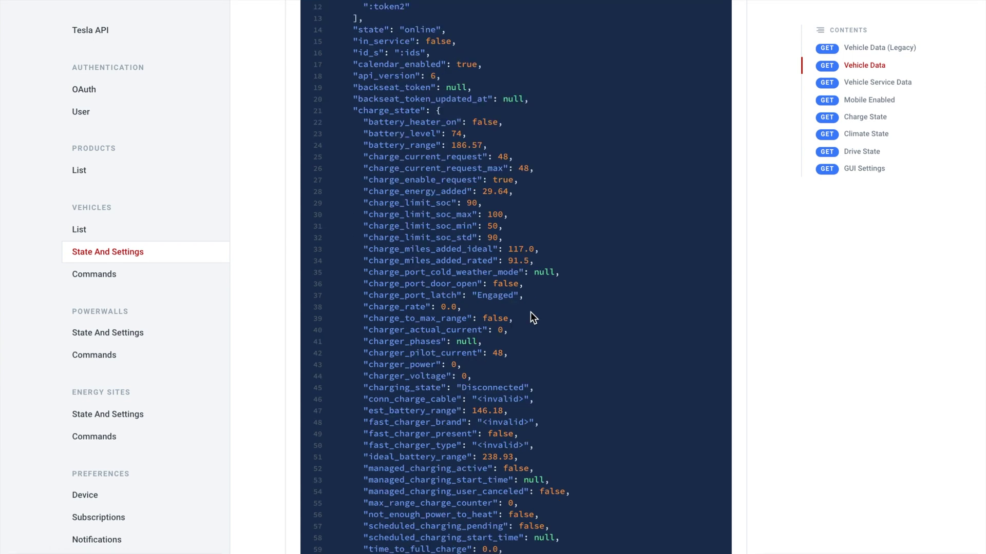